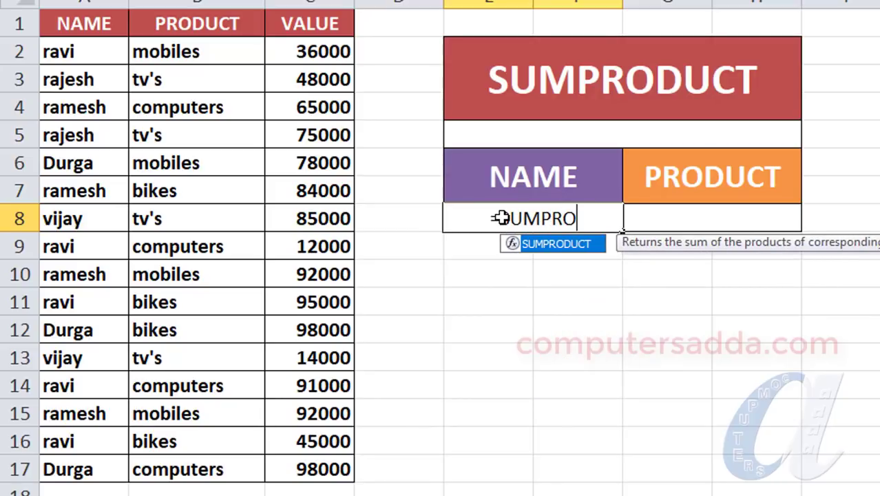
Build the first SUMPRODUCT argument under NAME in E8 as --(A2:A17="…"), matching the name in A3, in capitals
key("Tab")
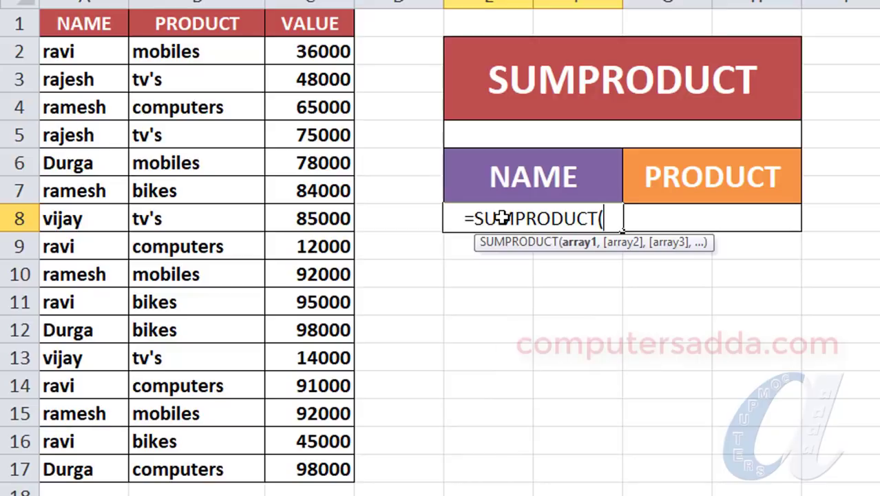
type("-")
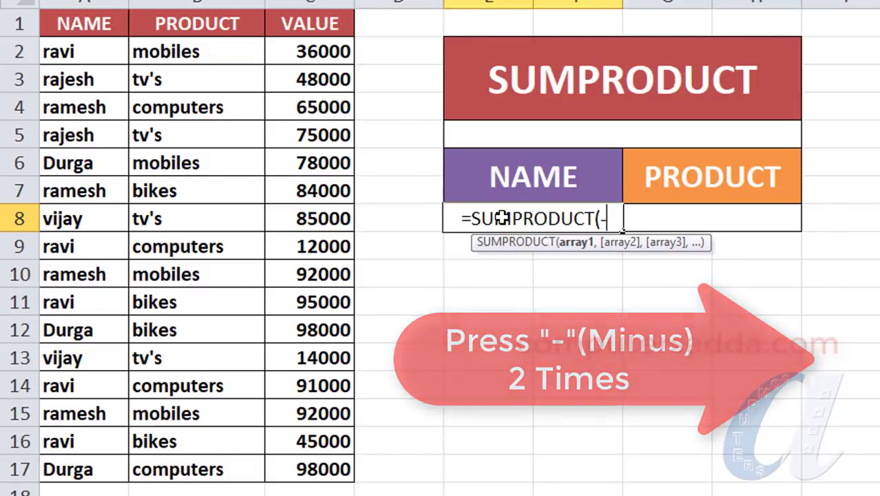
type("-")
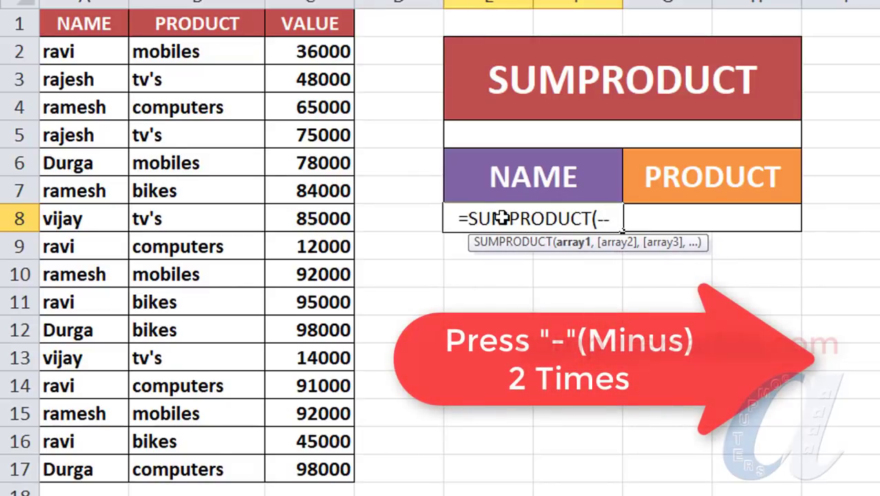
type("(")
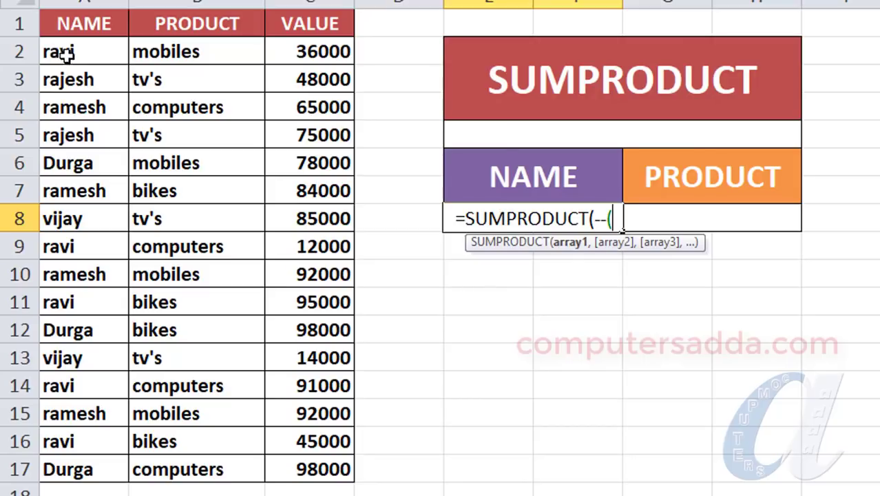
left_click_drag(69, 51, 62, 193)
left_click_drag(57, 246, 67, 470)
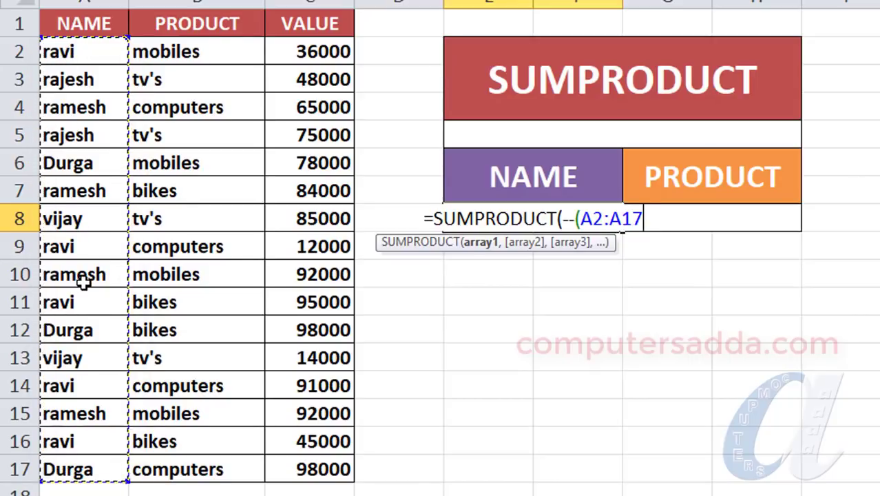
type("=")
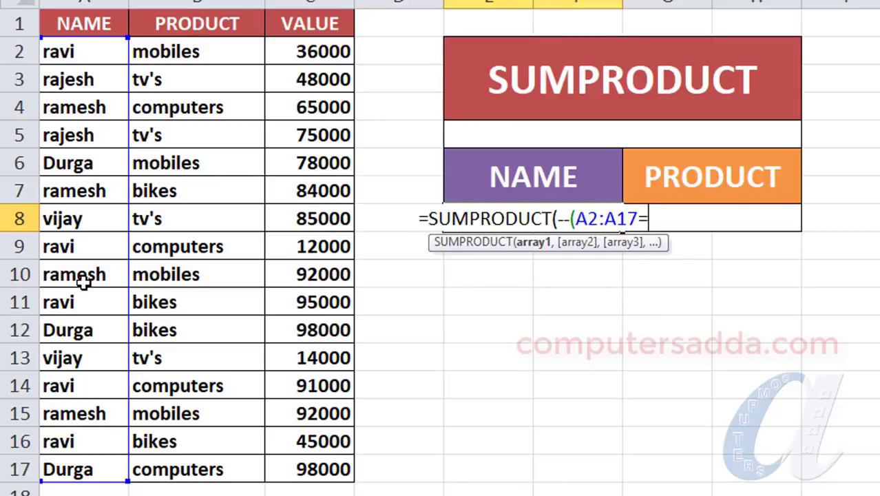
type("\"")
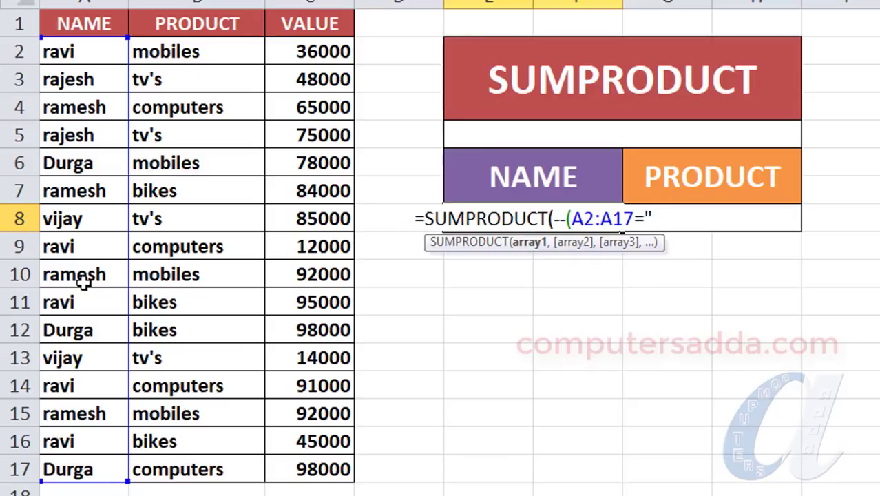
type("RAJESH")
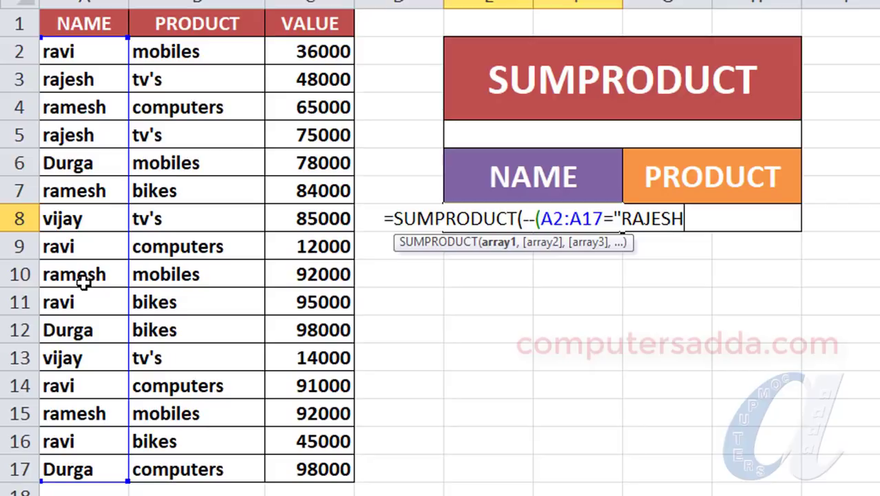
type("\"")
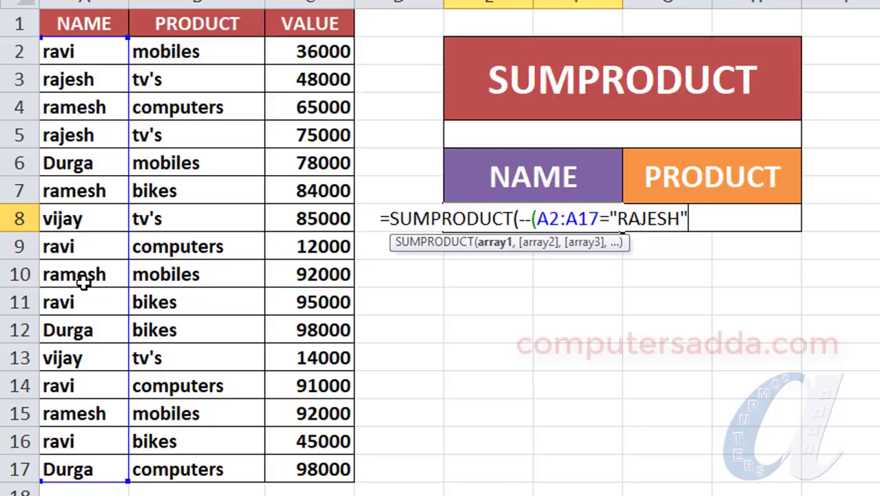
type(")")
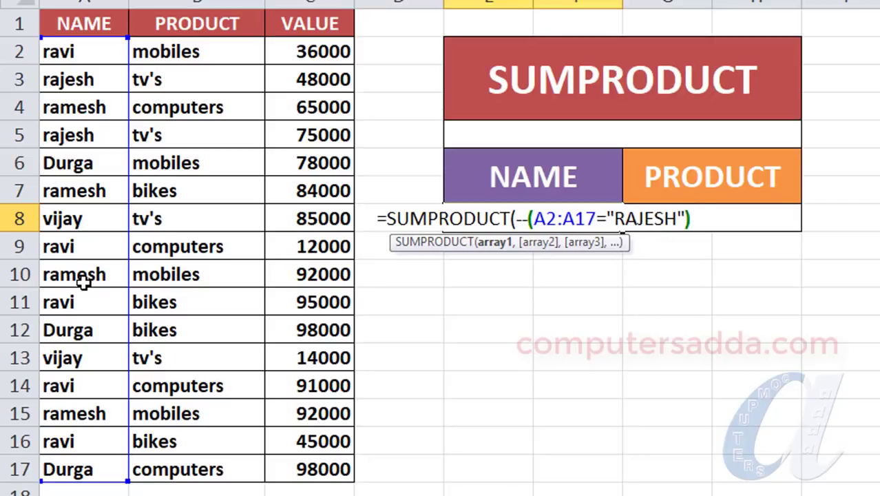
Add C2:C17 as the second SUMPRODUCT argument and complete the formula in E8
type(",")
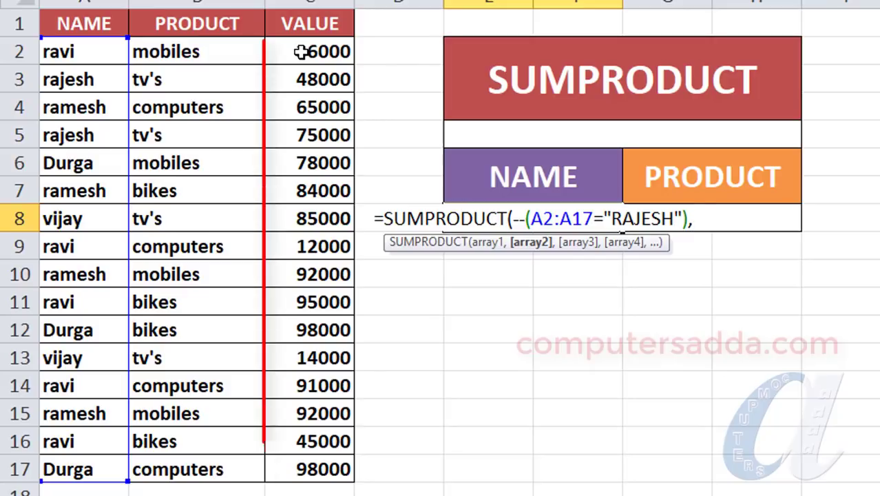
left_click_drag(301, 52, 298, 469)
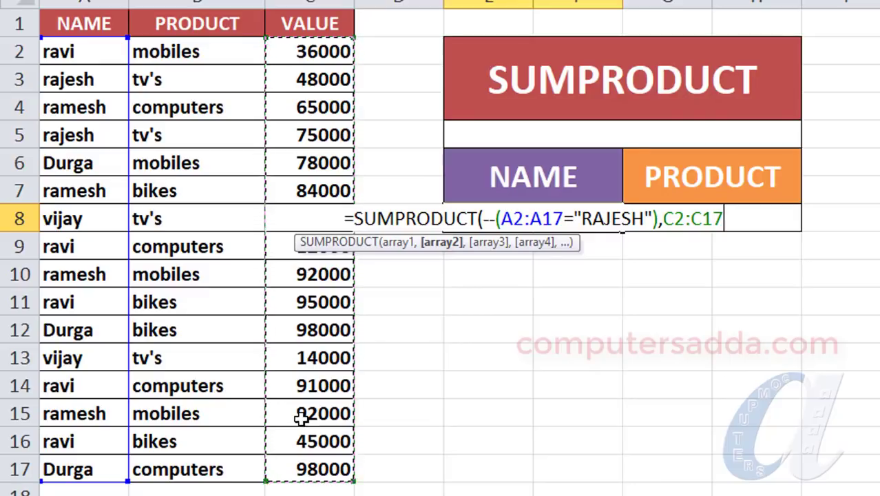
type(")")
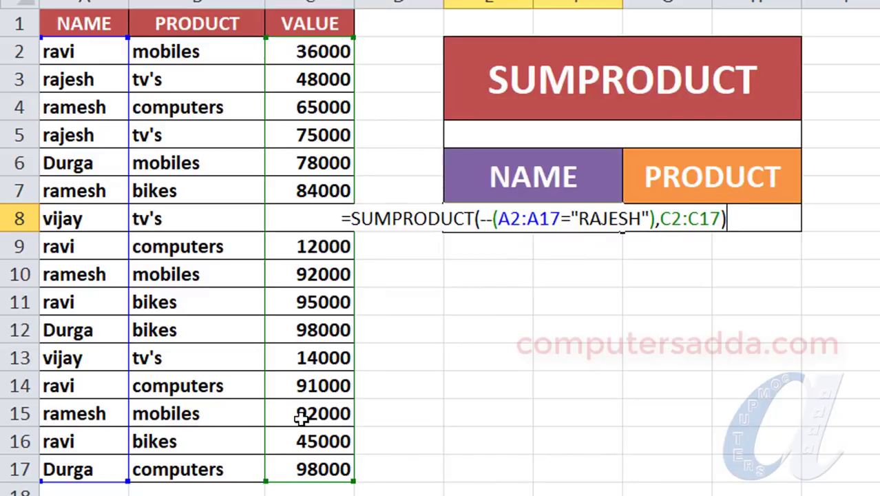
key("Return")
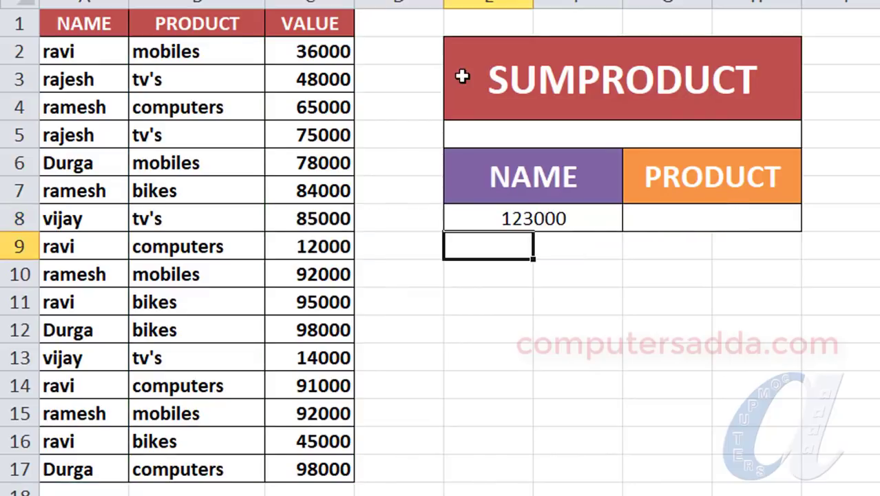
double_click(559, 219)
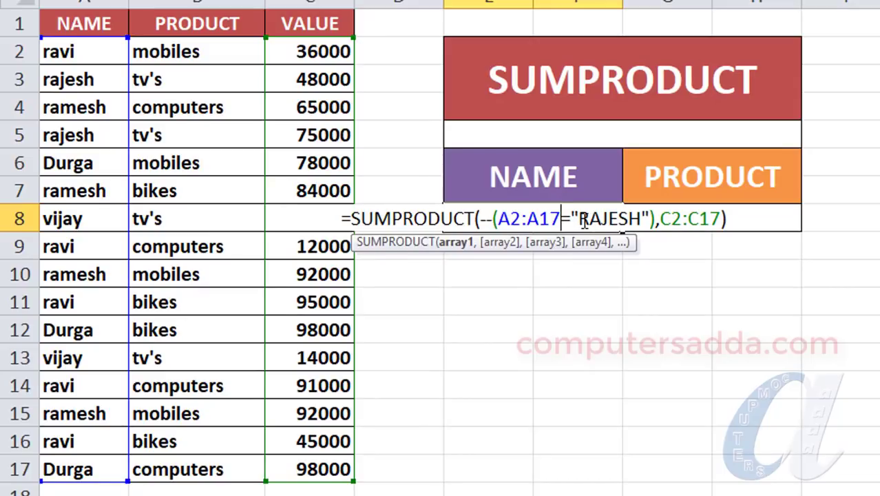
key("Return")
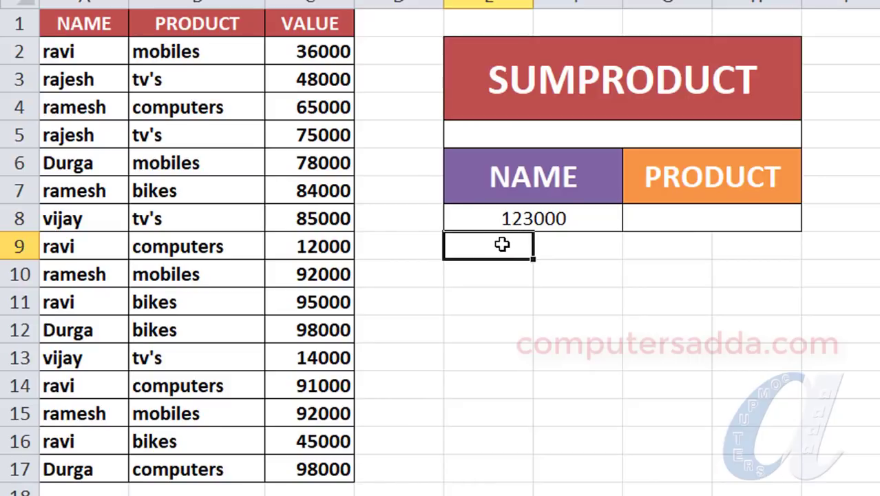
Cross-check the NAME total with =C3+C5 in merged cells E9:F9, and clear that check formula
left_click_drag(510, 242, 560, 231)
left_click(513, 245)
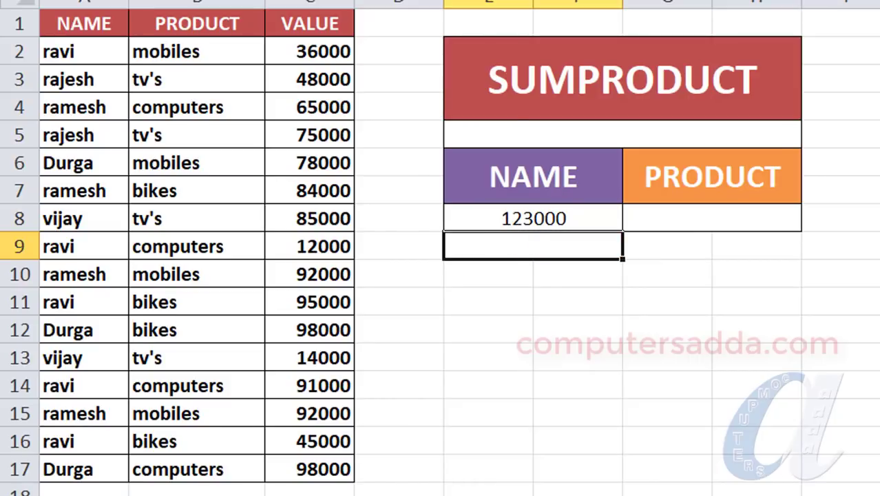
type("=")
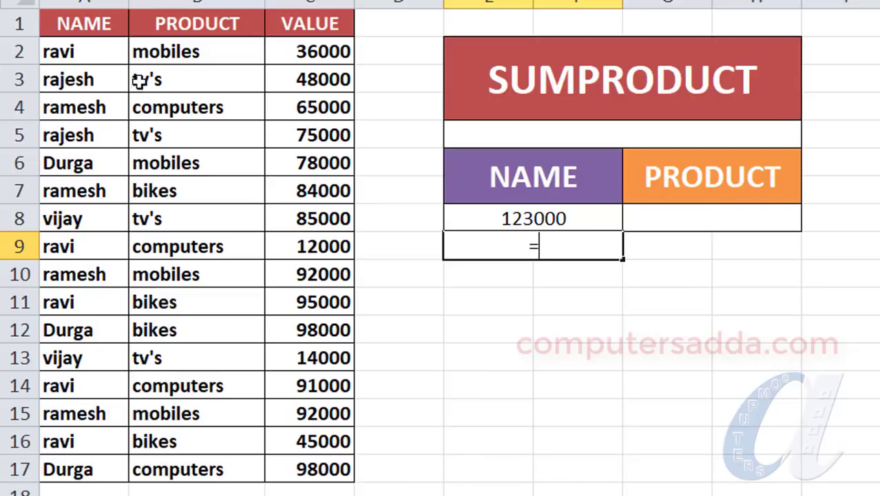
left_click(319, 79)
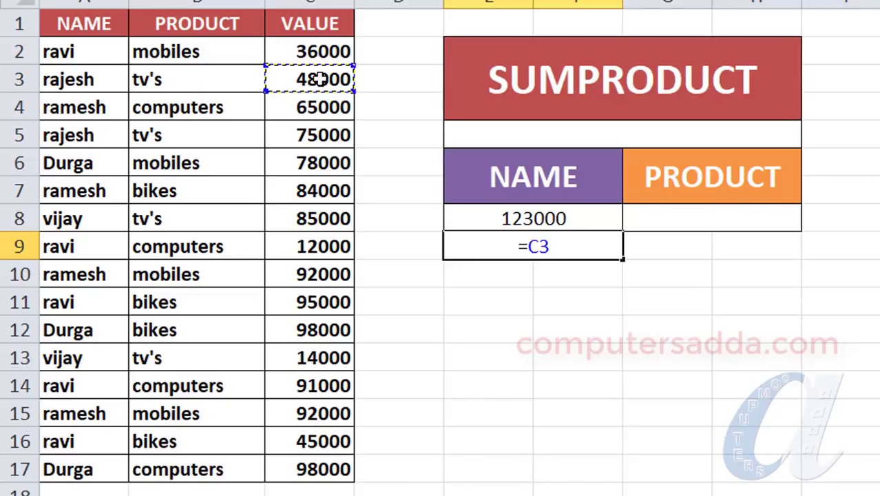
type("+")
left_click(302, 137)
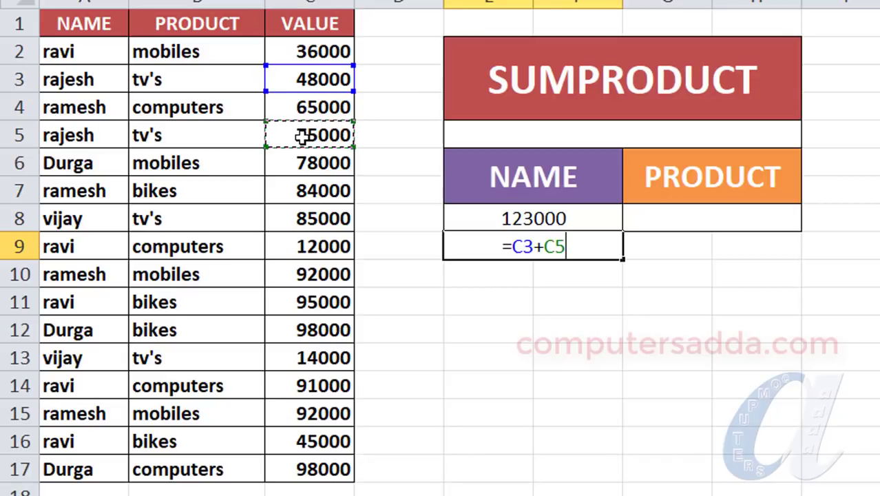
type("+")
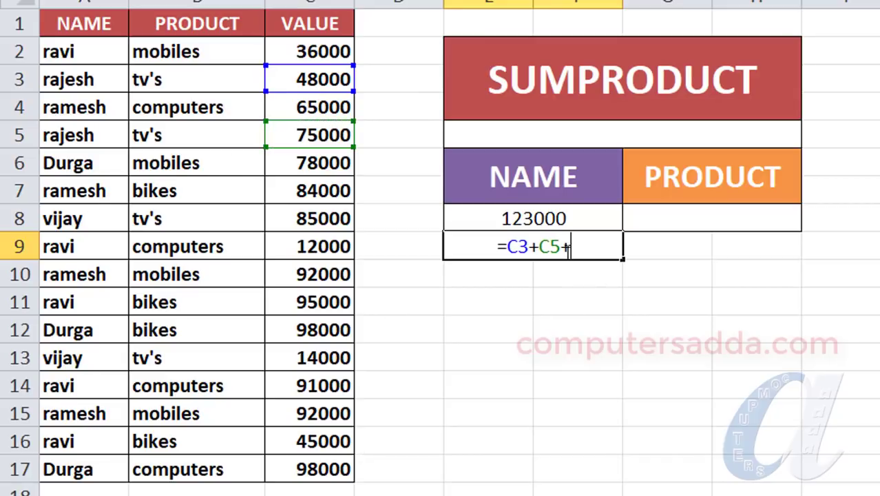
key("BackSpace")
key("Return")
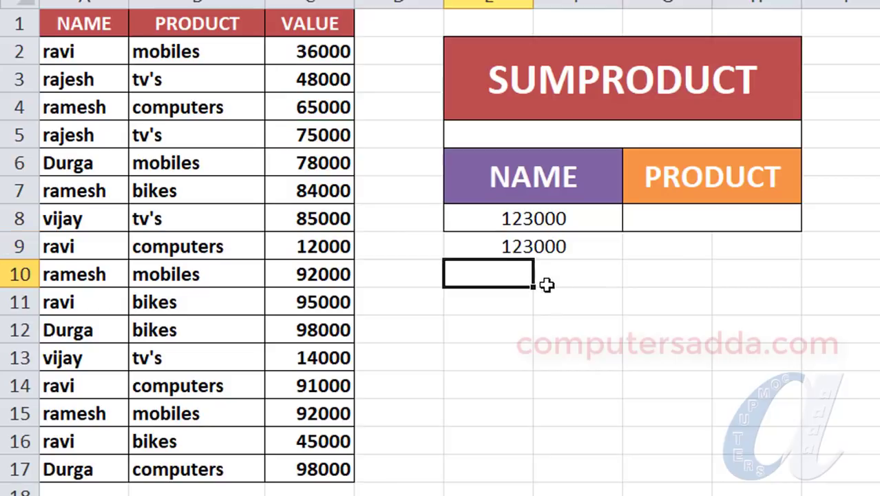
left_click(522, 250)
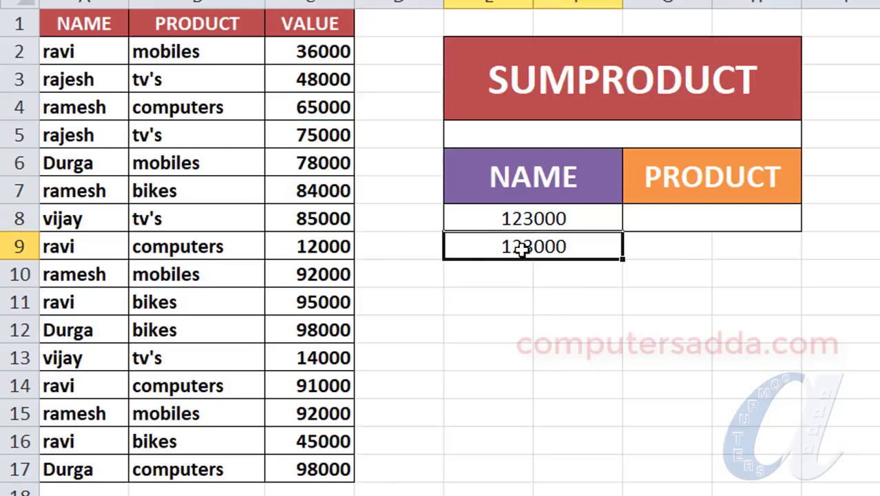
key("Delete")
Replace the quoted name criterion in the E8 SUMPRODUCT formula with the name from A2, in capitals
double_click(528, 218)
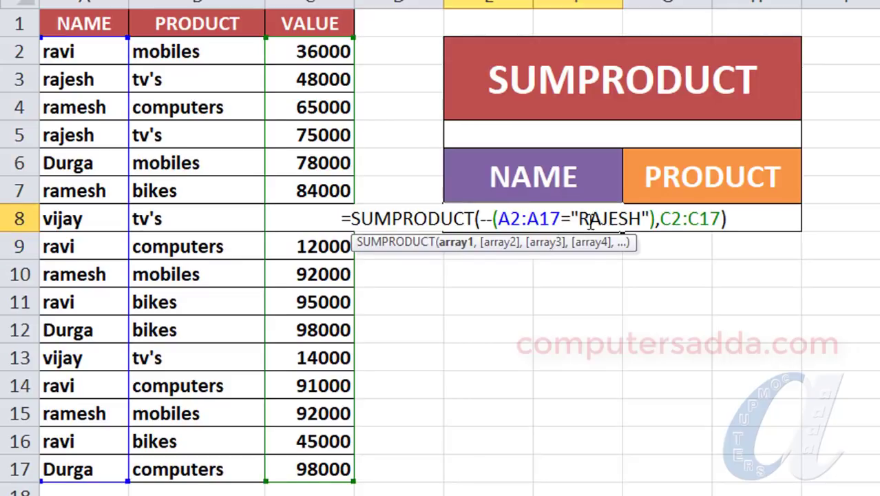
left_click_drag(579, 219, 641, 219)
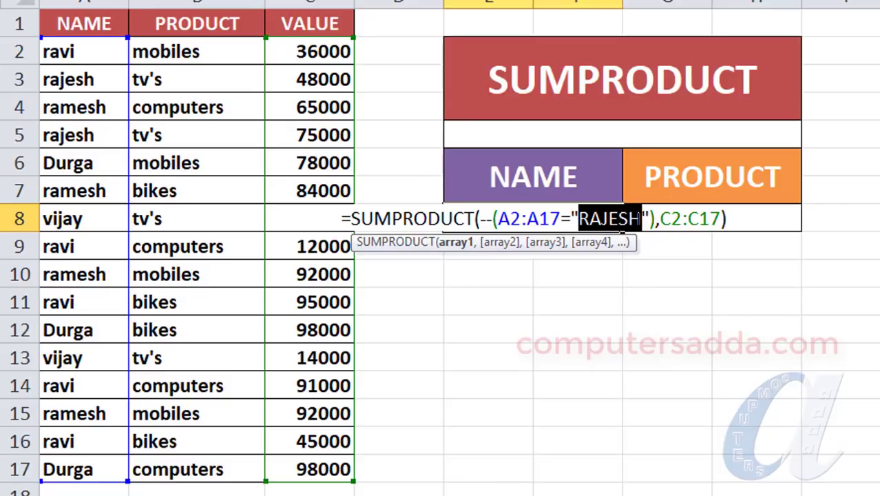
key("Delete")
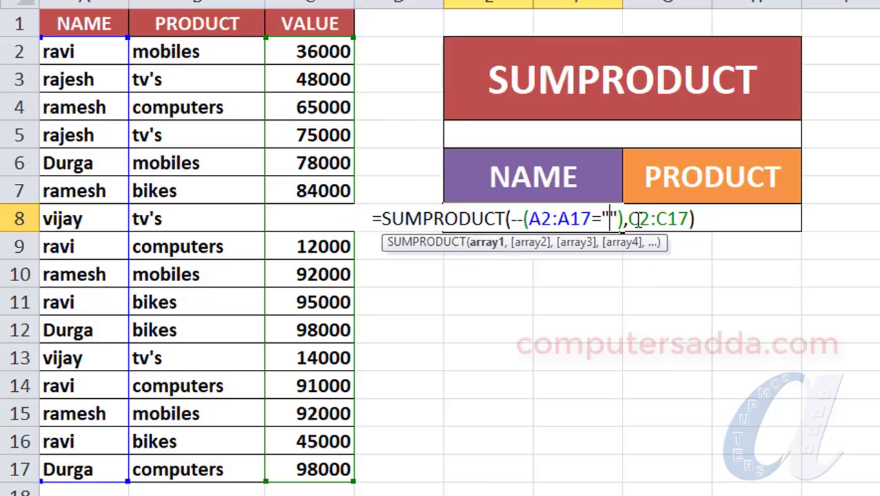
type("RAVI")
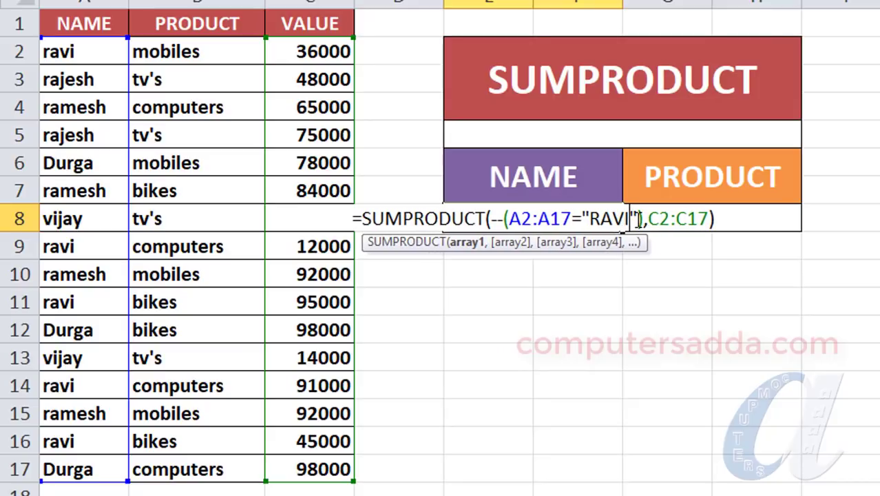
key("Return")
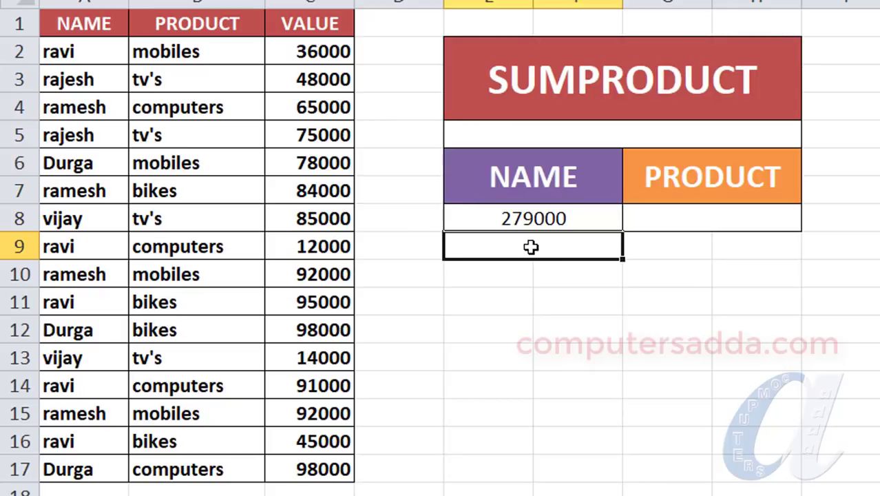
double_click(525, 219)
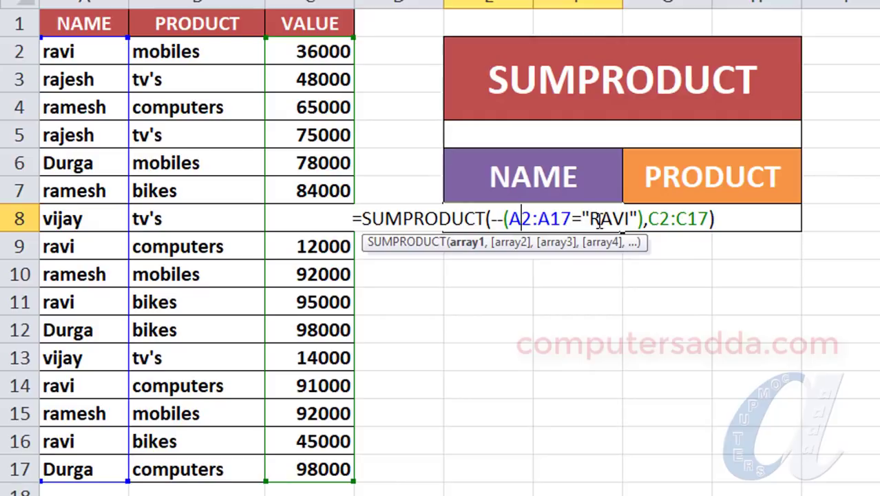
key("Return")
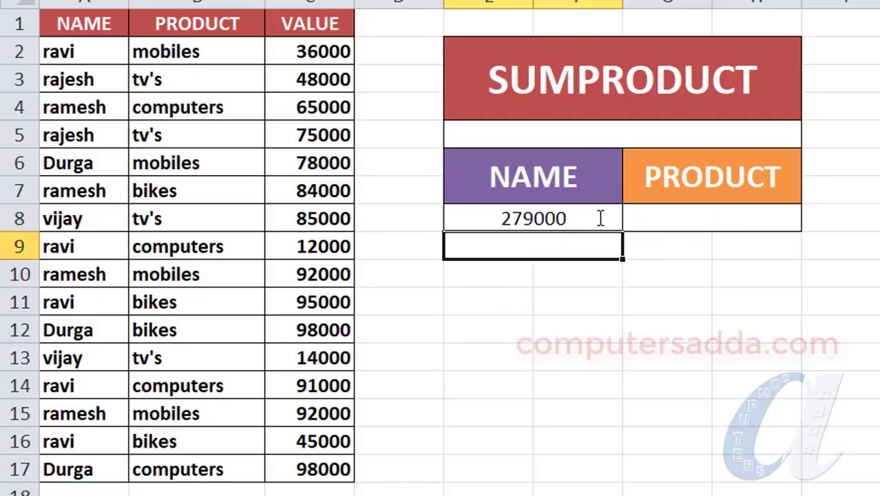
Build the first SUMPRODUCT argument under PRODUCT in G8 as --(B2:B17="TV'S")
left_click(710, 220)
type("=")
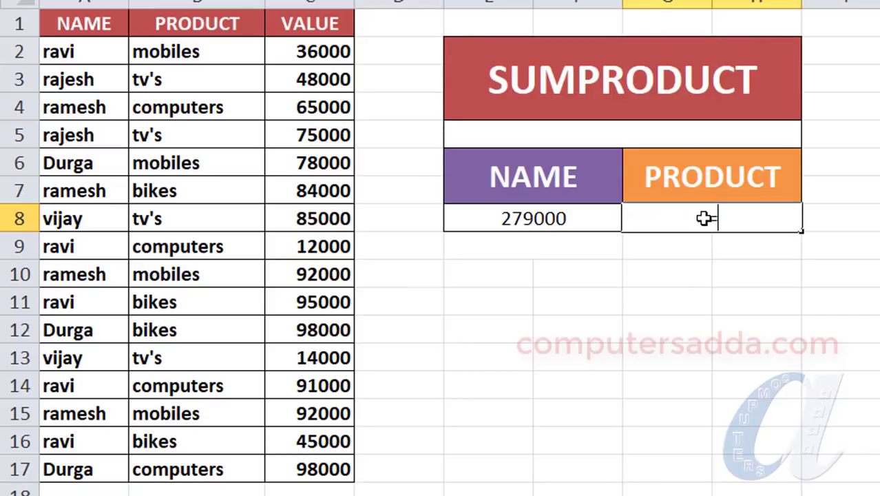
type("SUMPRO")
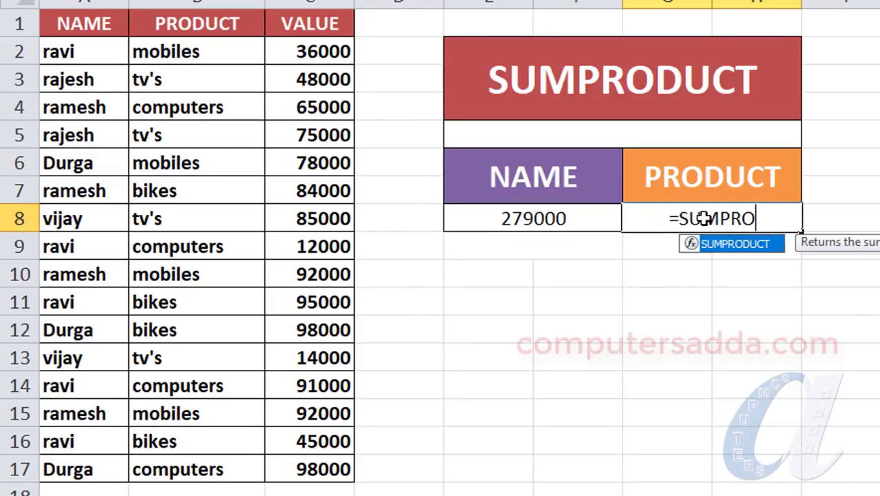
key("Tab")
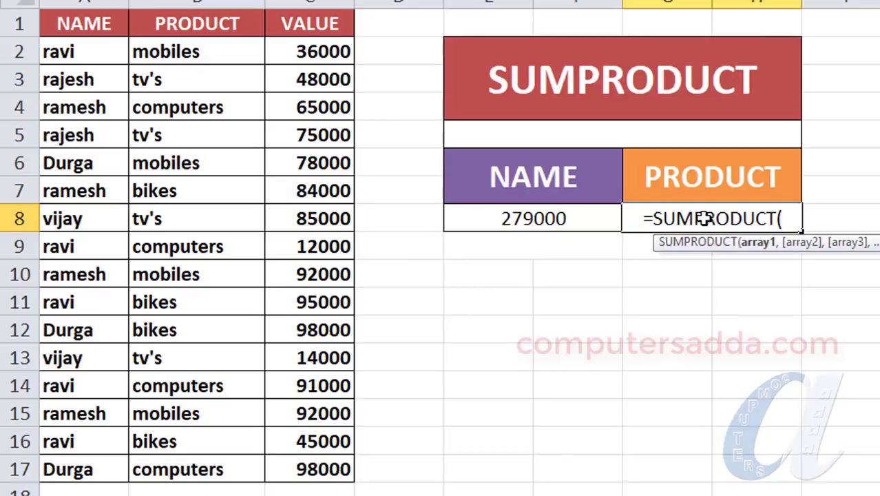
type("--")
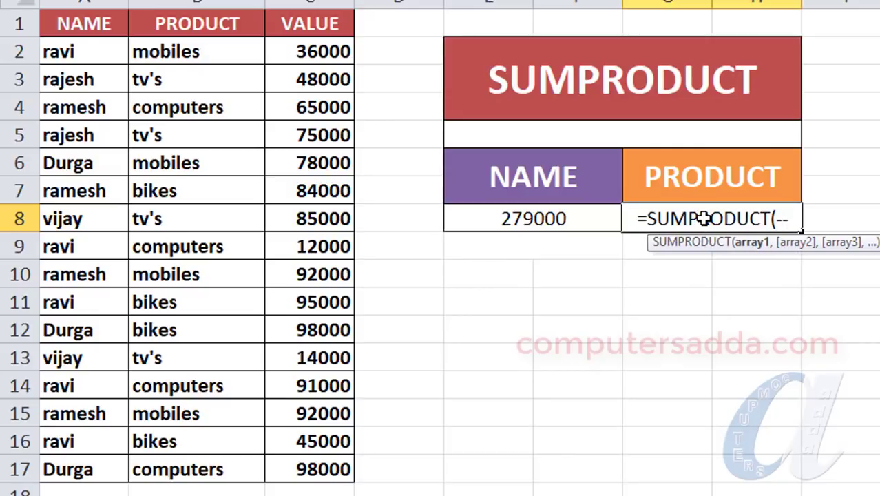
type("(")
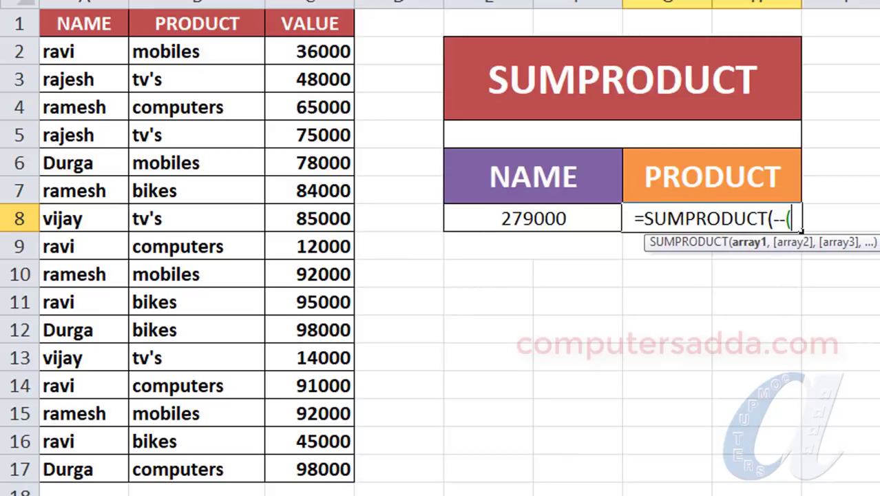
left_click_drag(162, 53, 173, 468)
type("=")
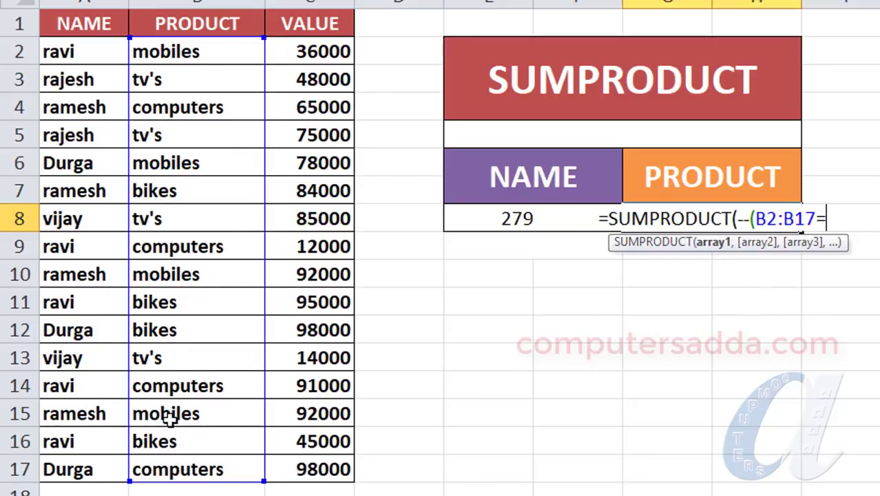
type("\"")
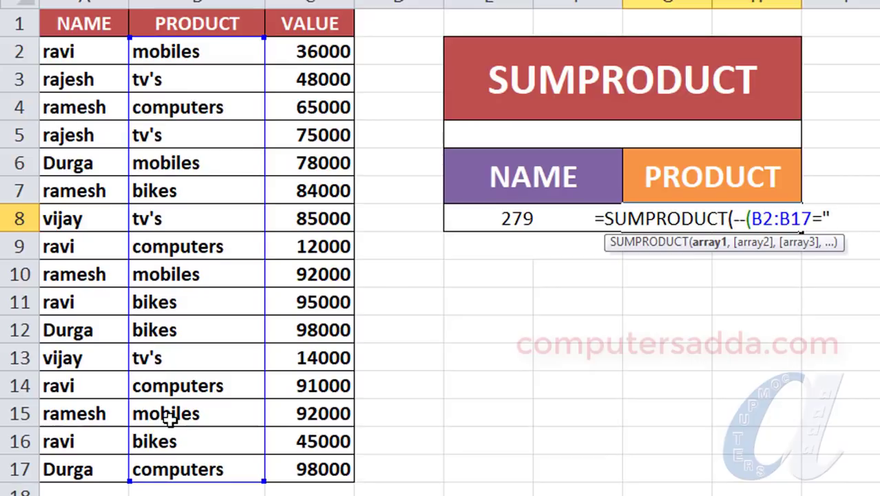
type("TV'S")
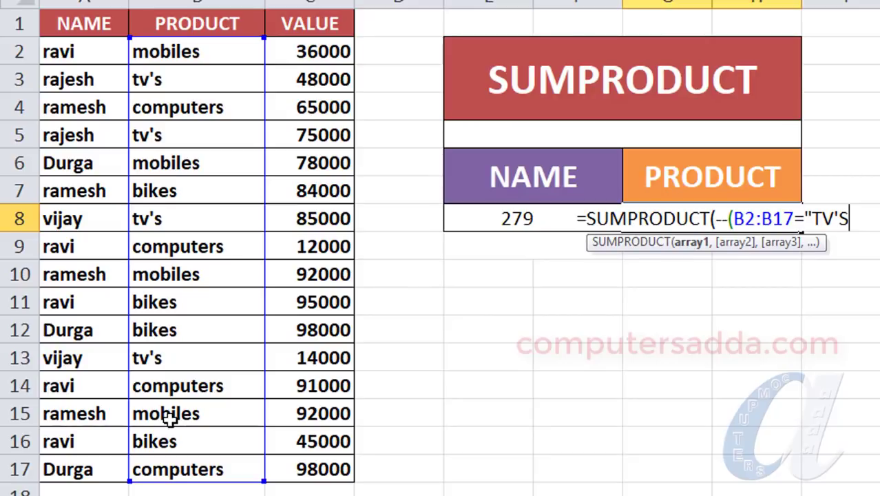
type("\")")
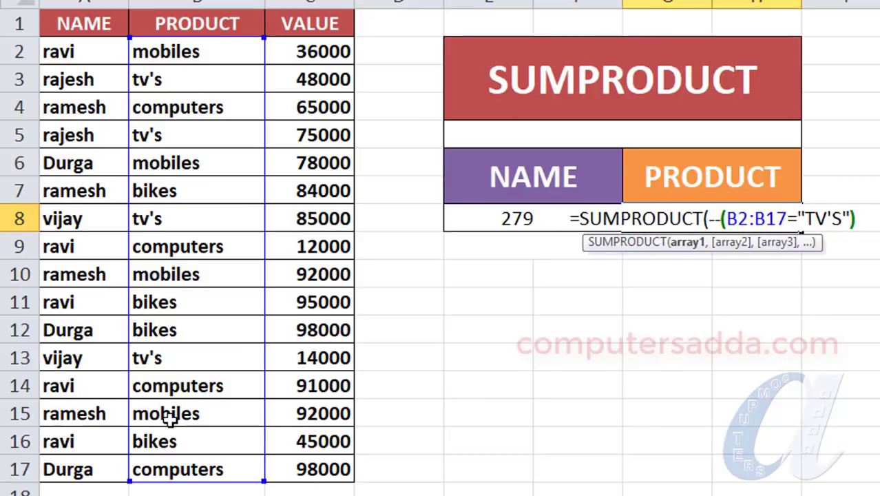
Add C2:C17 as the second SUMPRODUCT argument, complete the formula in G8 and review its references
type(",")
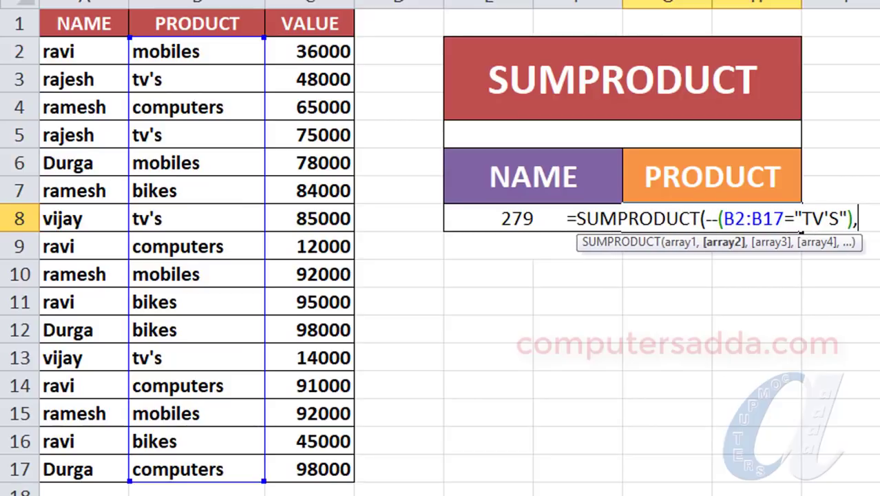
left_click_drag(299, 60, 305, 437)
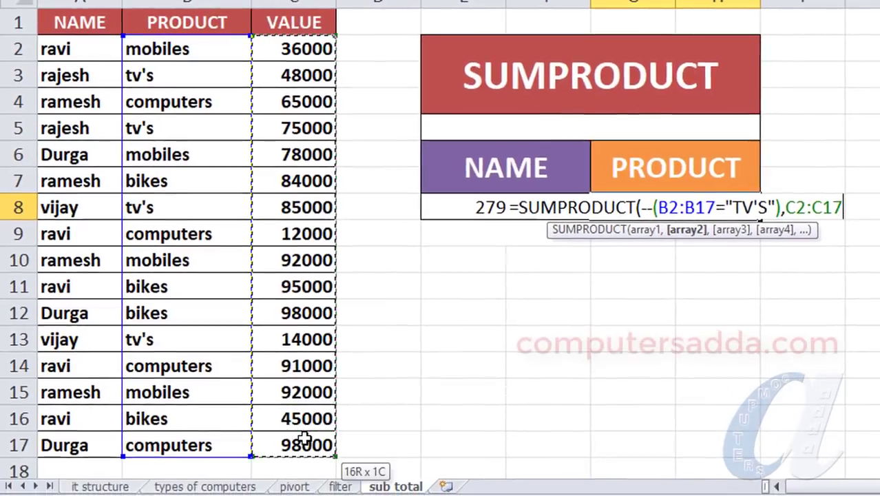
type(")")
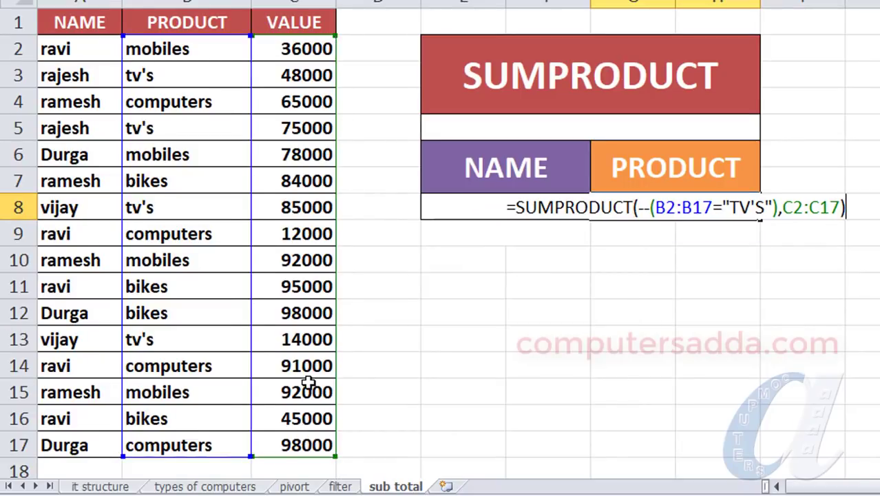
key("Return")
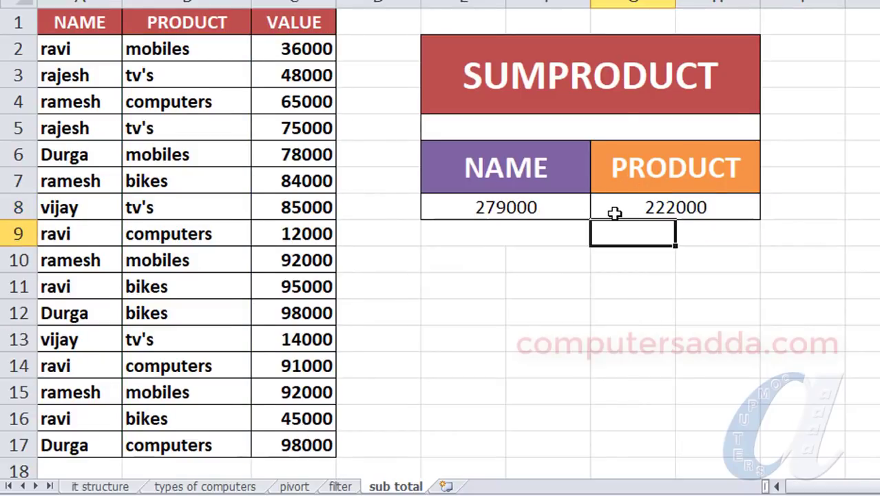
double_click(695, 210)
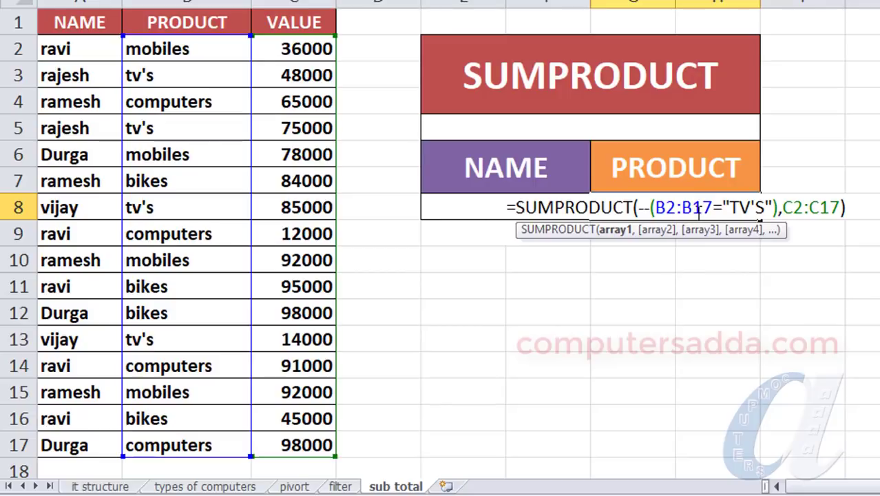
key("Return")
Merge and center cells G9:H9 beneath the PRODUCT total
left_click_drag(630, 242, 708, 245)
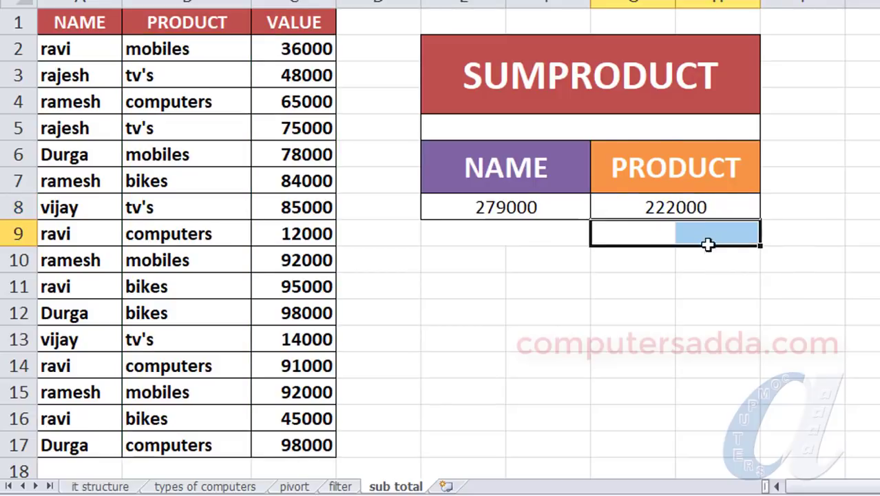
key("alt+h")
type("mc")
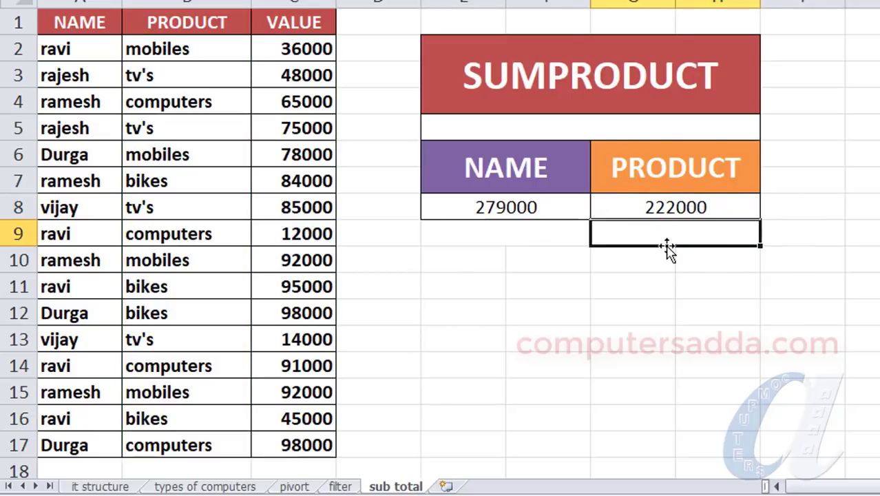
Enter =C3+C5+C8+C13 in merged cells G9:H9 to cross-check the PRODUCT total for tv's
type("=")
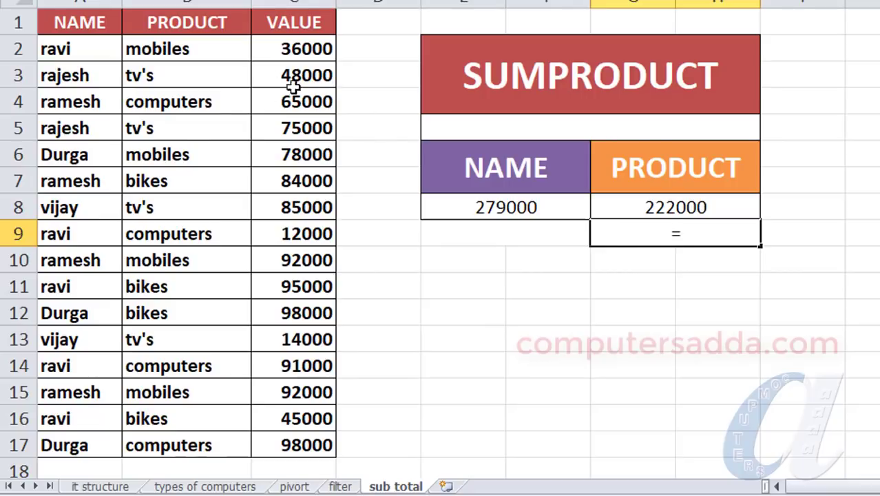
left_click(321, 75)
type("+")
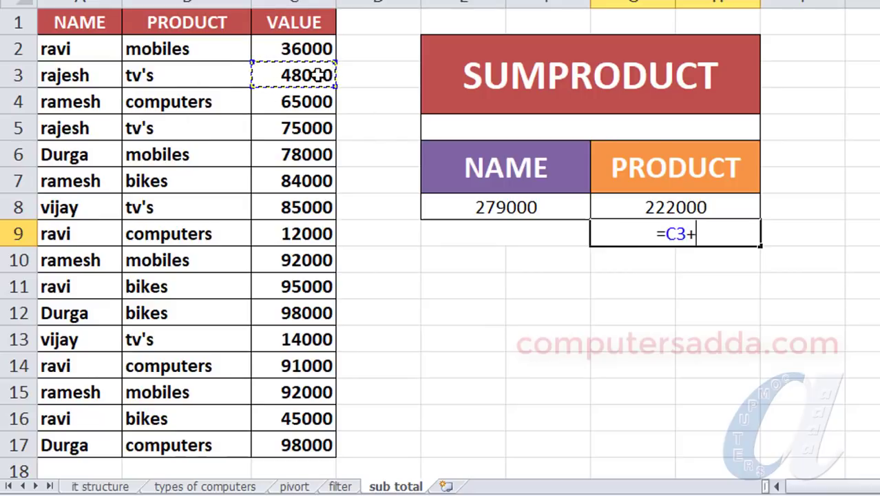
left_click(313, 126)
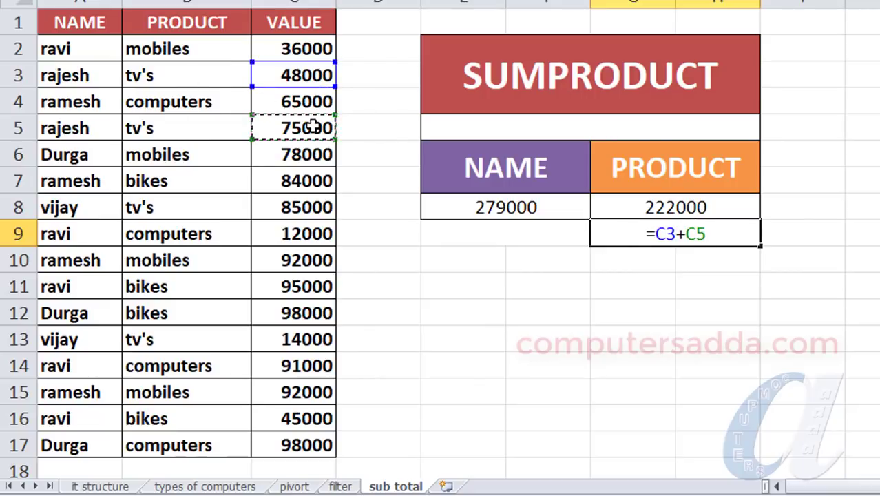
type("+")
left_click(305, 210)
type("+")
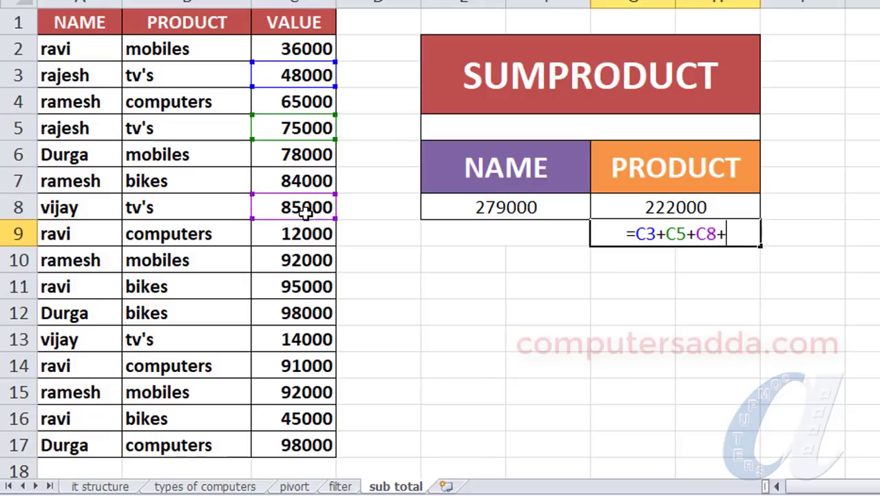
left_click(307, 339)
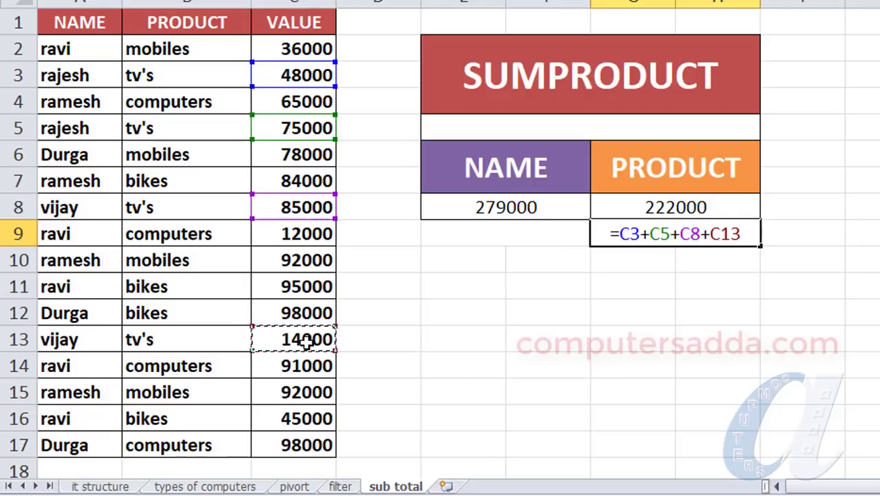
key("Return")
left_click(694, 237)
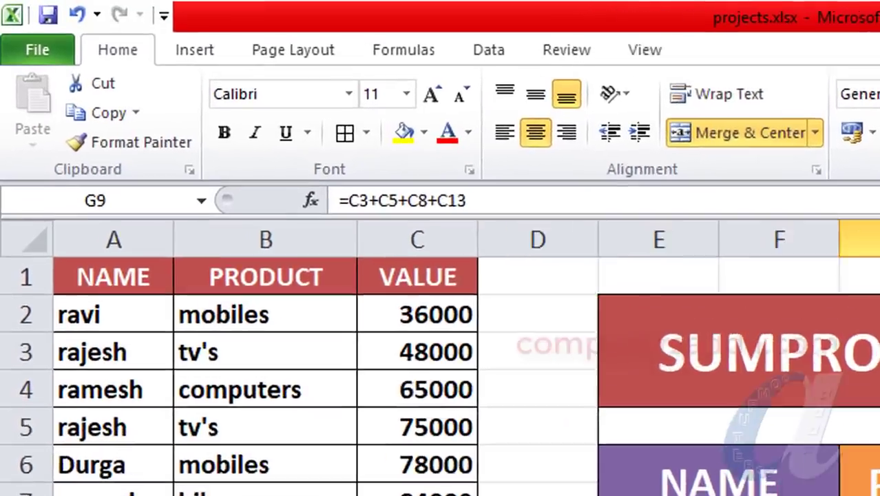
Look at the PivotTable insertion option for the data on the pivort sheet, and return to the sub total sheet
key("ctrl+Home")
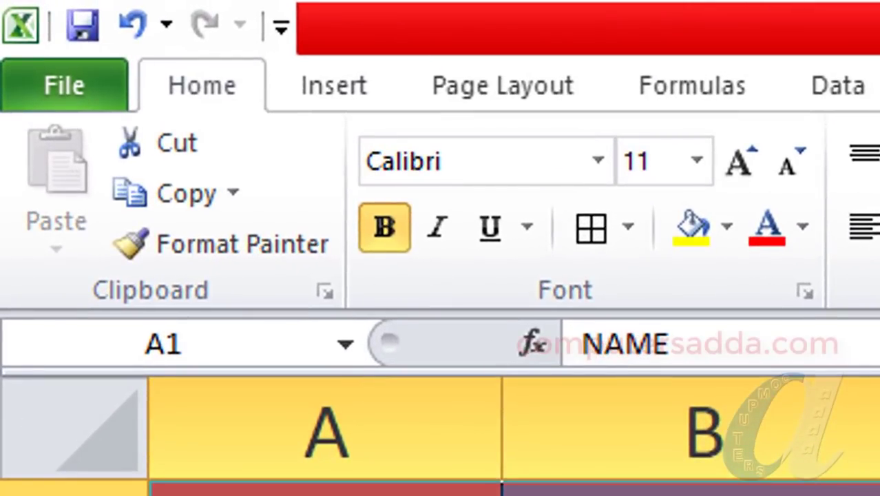
left_click(331, 76)
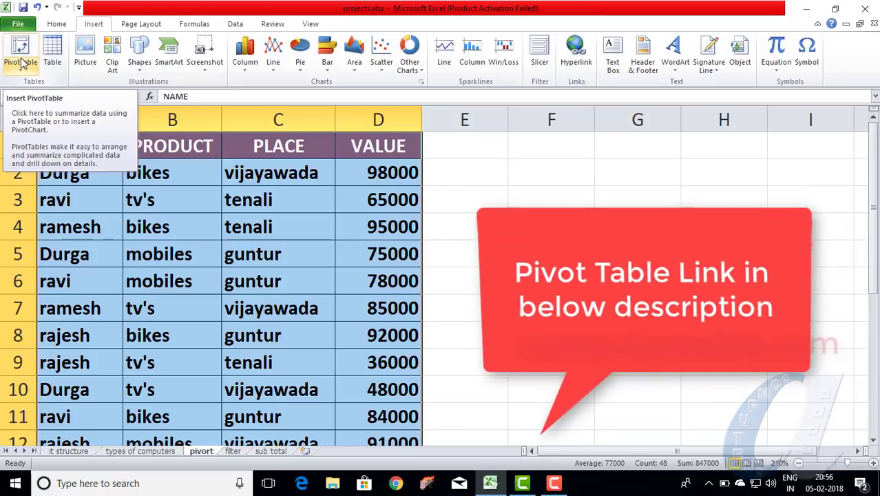
left_click(268, 452)
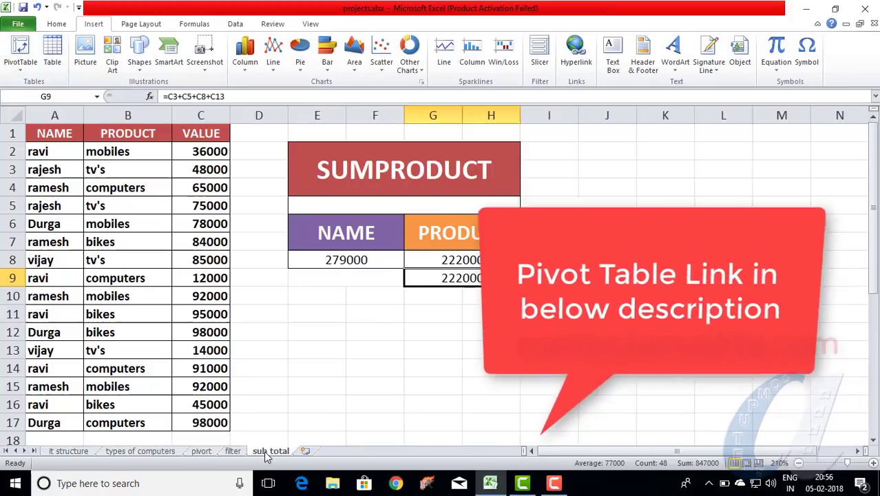